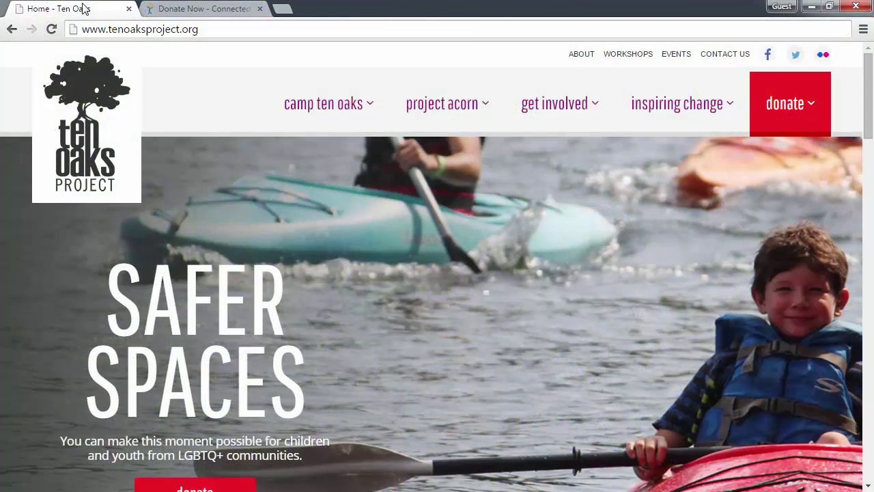
# Go from Ten Oaks Project's Immediate/Monthly donate page to its 'give monthly' CanadaHelps form.
pyautogui.moveTo(813, 106)
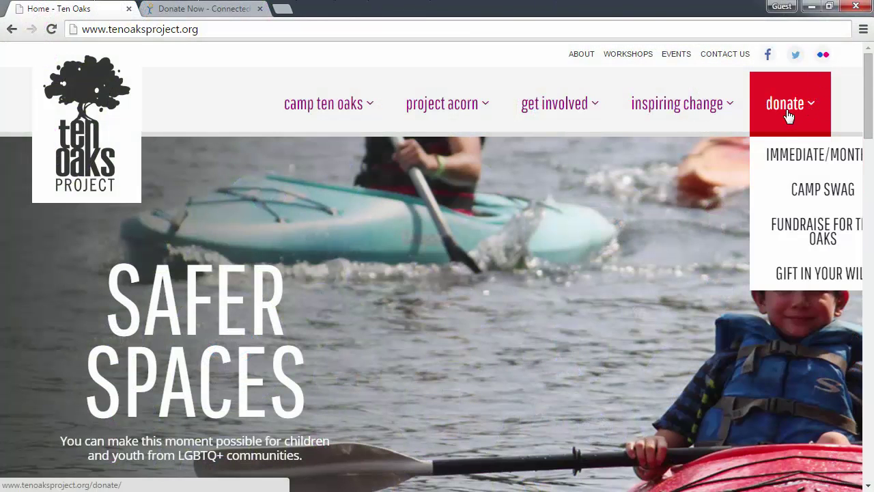
pyautogui.click(802, 162)
pyautogui.scroll(-4, 351, 282)
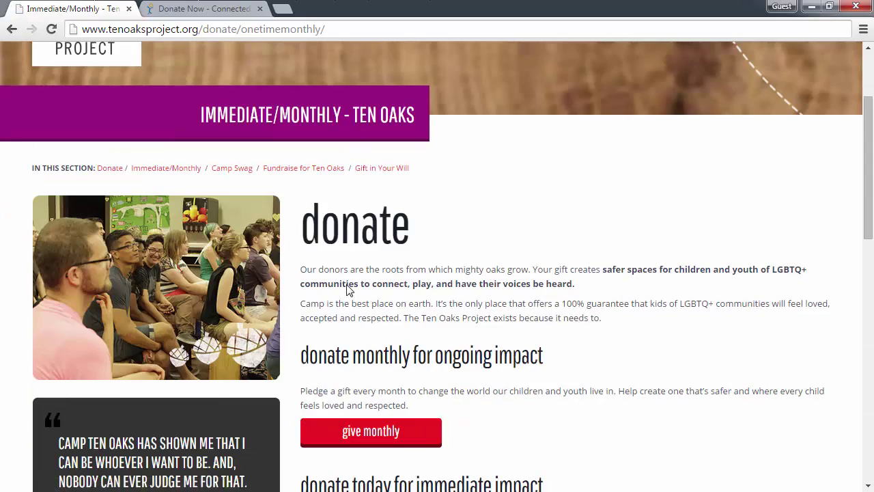
pyautogui.click(370, 365)
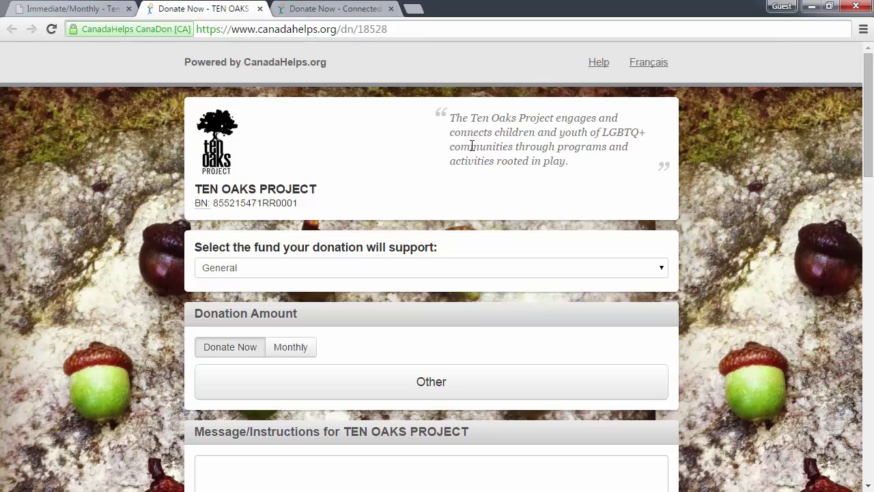
# On the Connected in Motion donation form, switch the donation amount to Monthly.
pyautogui.hotkey('ctrl', 'Tab')
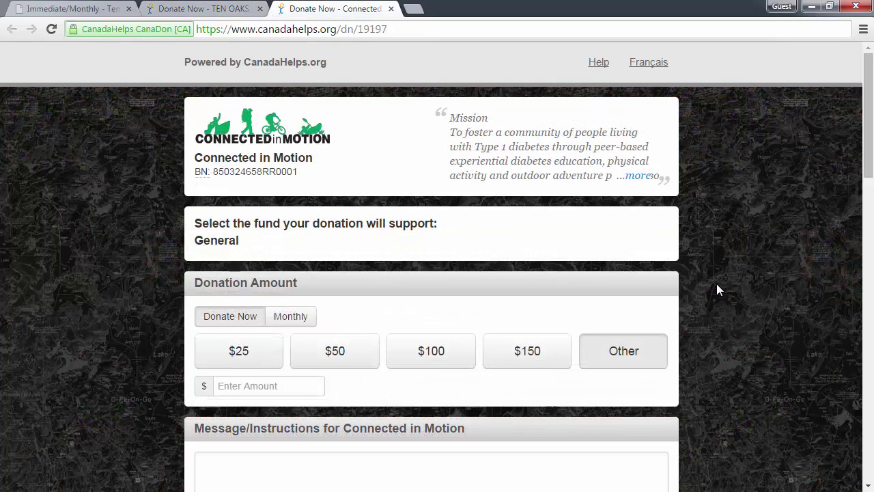
pyautogui.scroll(-2, 717, 283)
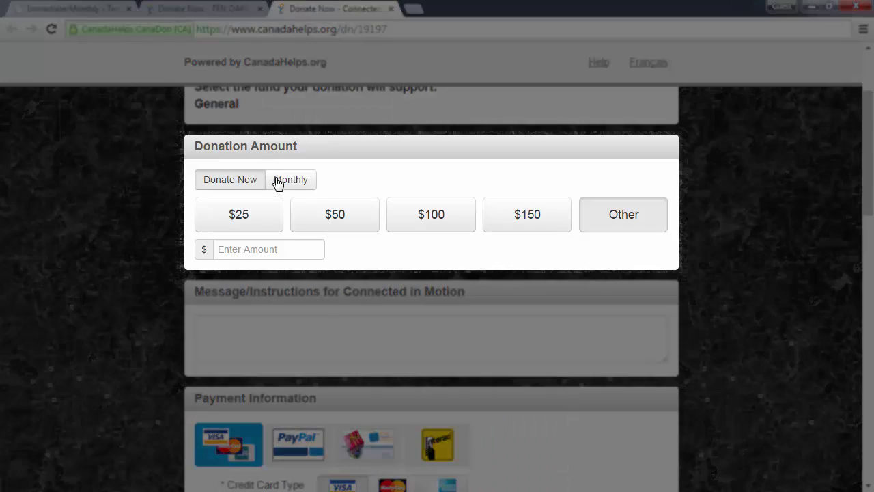
pyautogui.click(278, 181)
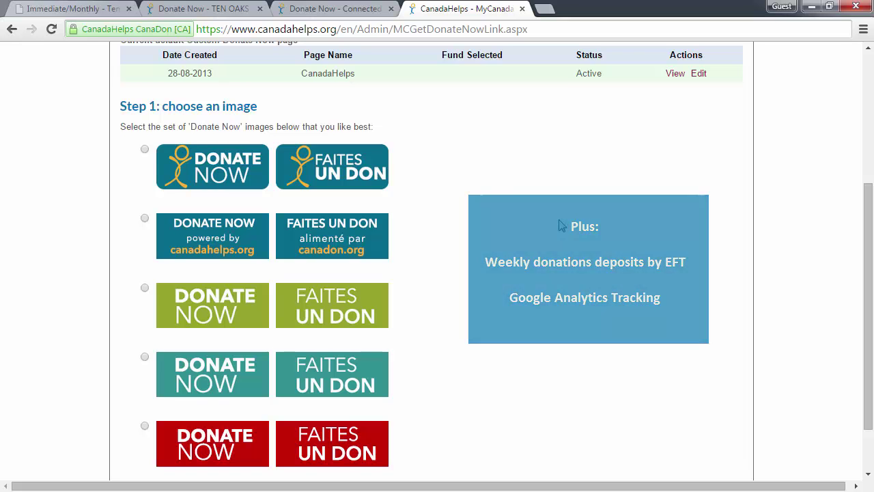
# Follow the Custom Donate Now link and scroll down the pages list.
pyautogui.scroll(3, 607, 257)
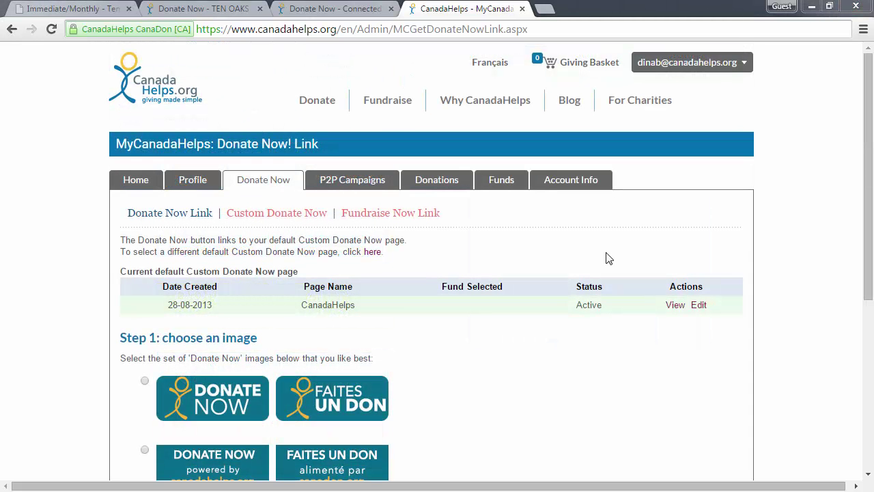
pyautogui.click(277, 213)
pyautogui.moveTo(864, 260); pyautogui.dragTo(872, 390)
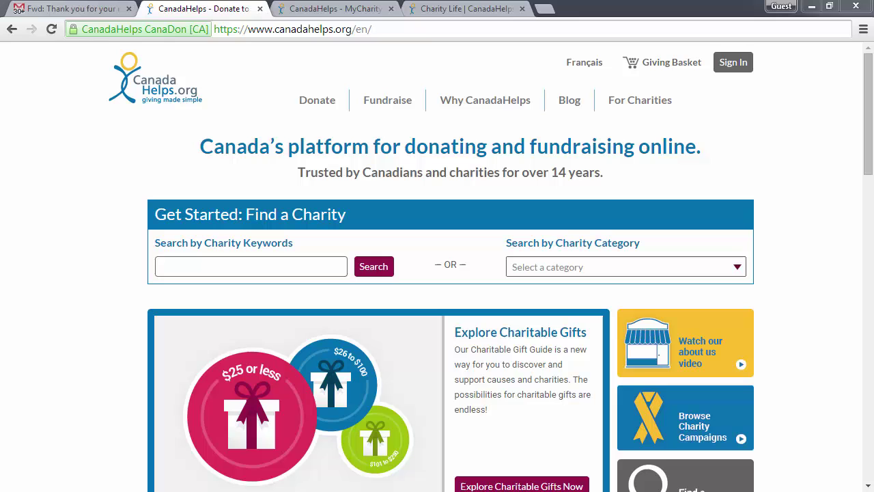
# Sign in to CanadaHelps with the charity account's e-mail and password.
pyautogui.click(735, 71)
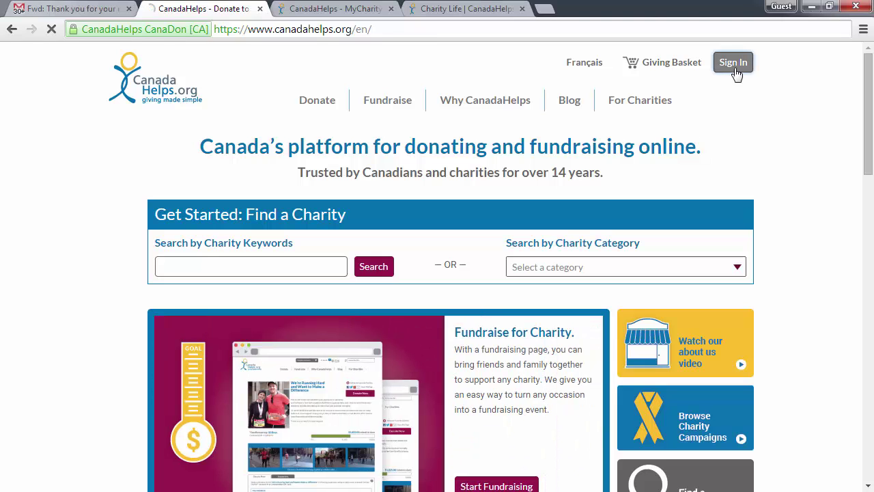
pyautogui.click(118, 209)
pyautogui.write('canadahelps.org')
pyautogui.click(172, 266)
pyautogui.write('•••••••')
pyautogui.click(114, 299)
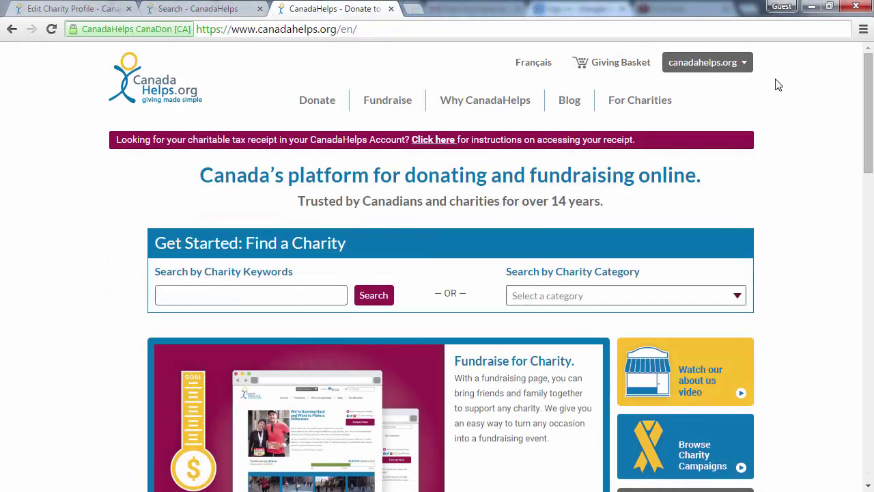
# Go to Charity Admin from the account menu and open the Donate Now section.
pyautogui.click(737, 64)
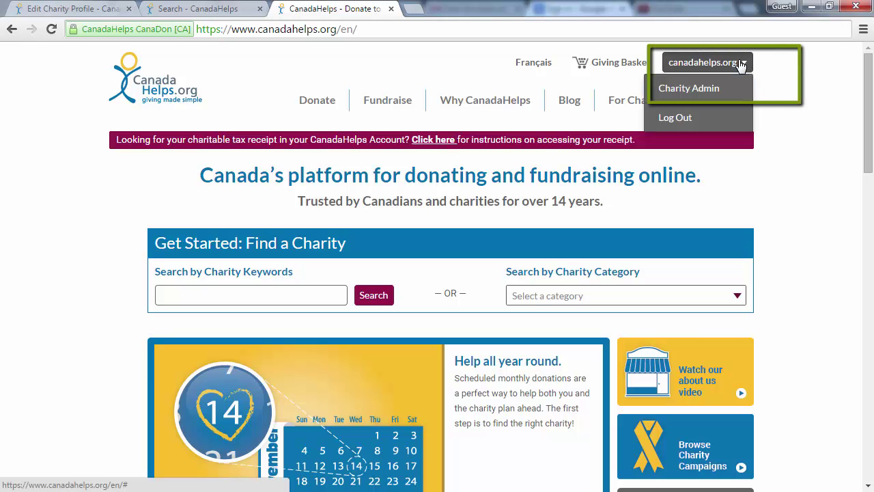
pyautogui.click(711, 89)
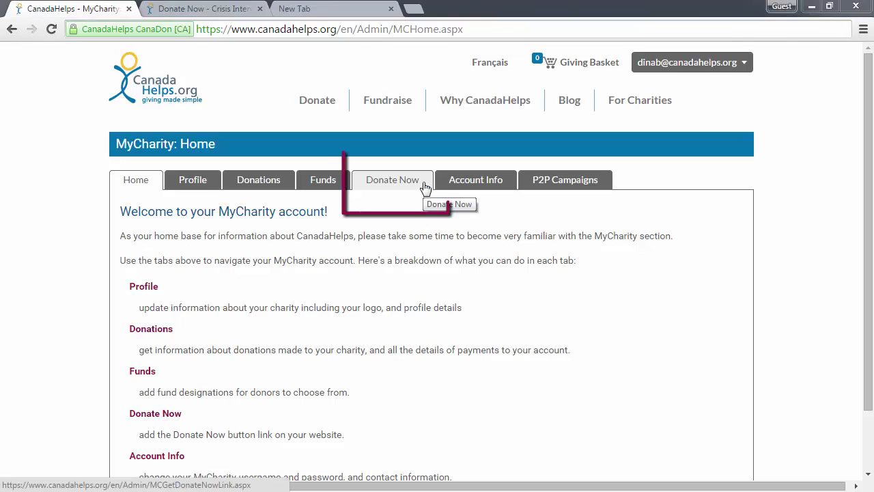
pyautogui.click(424, 186)
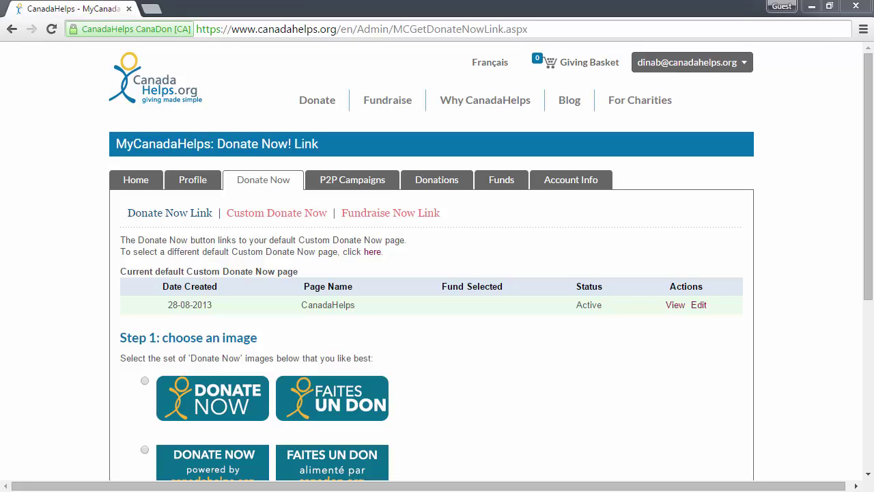
pyautogui.click(311, 216)
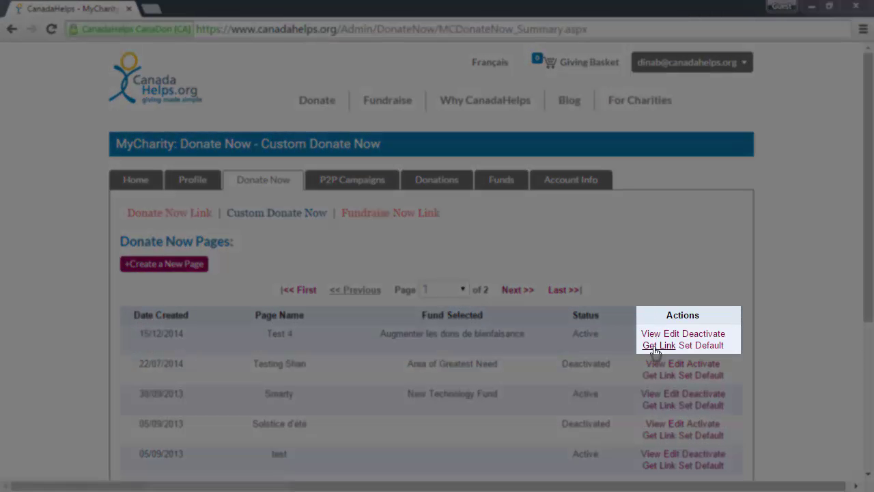
pyautogui.click(658, 345)
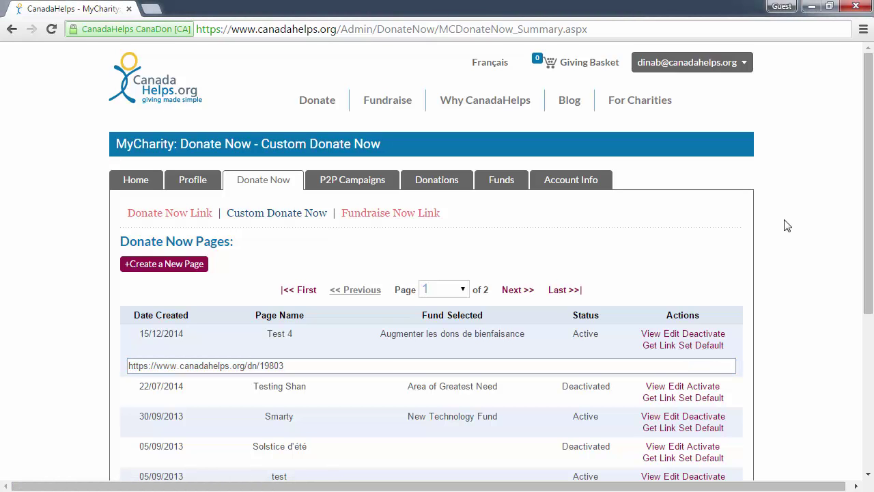
# Create a new page named 'General Donation Page' with 'No preset fund, let donor choose' for English.
pyautogui.click(177, 269)
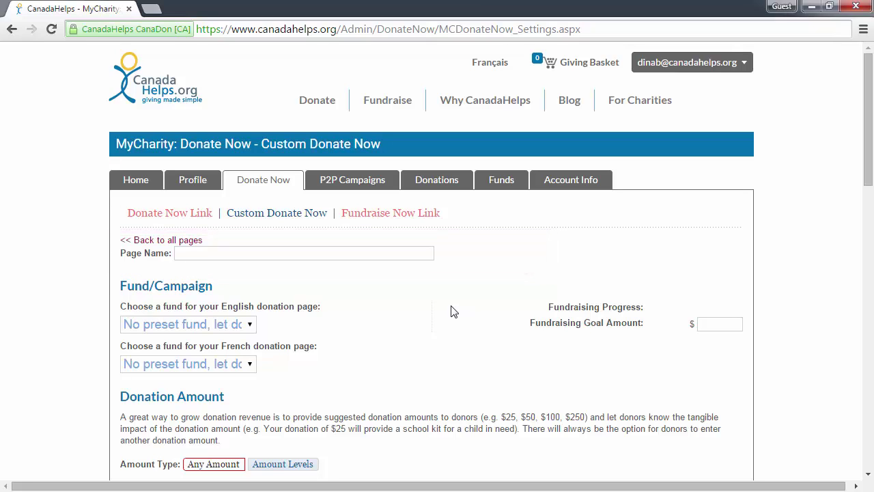
pyautogui.write('General Donation Page')
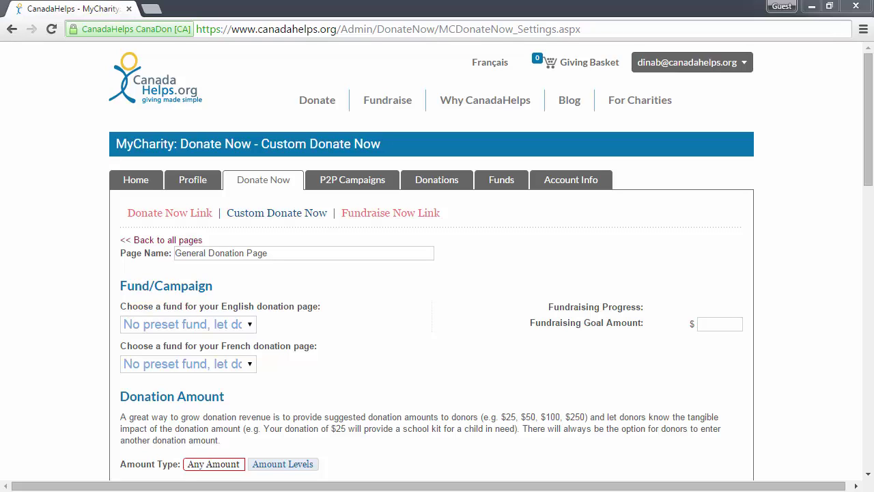
pyautogui.click(227, 325)
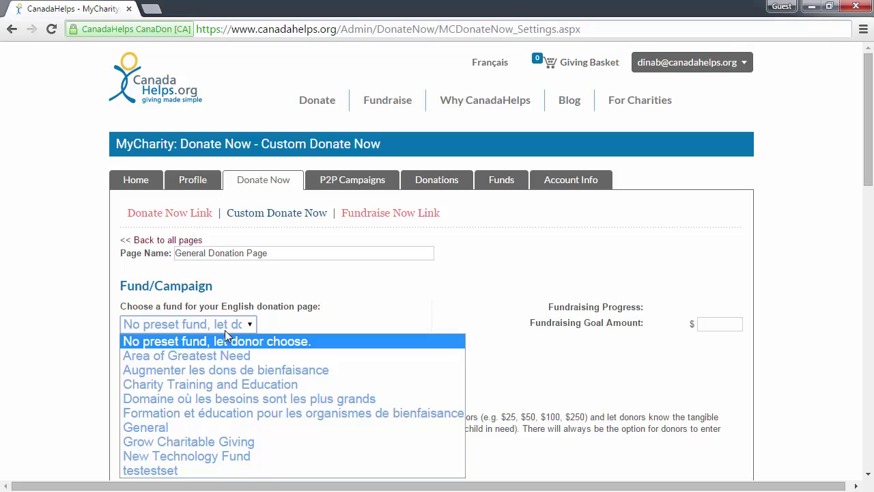
pyautogui.click(224, 329)
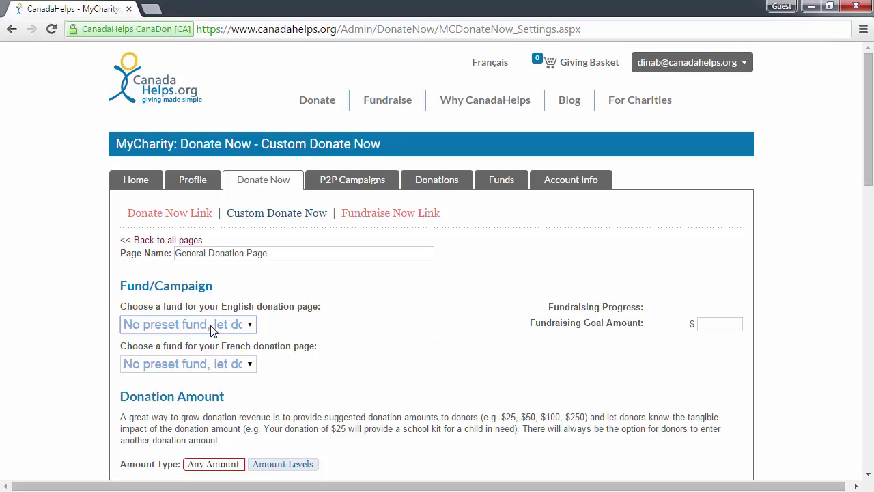
# Enable preset donation amount levels under Amount Levels.
pyautogui.scroll(-1, 212, 330)
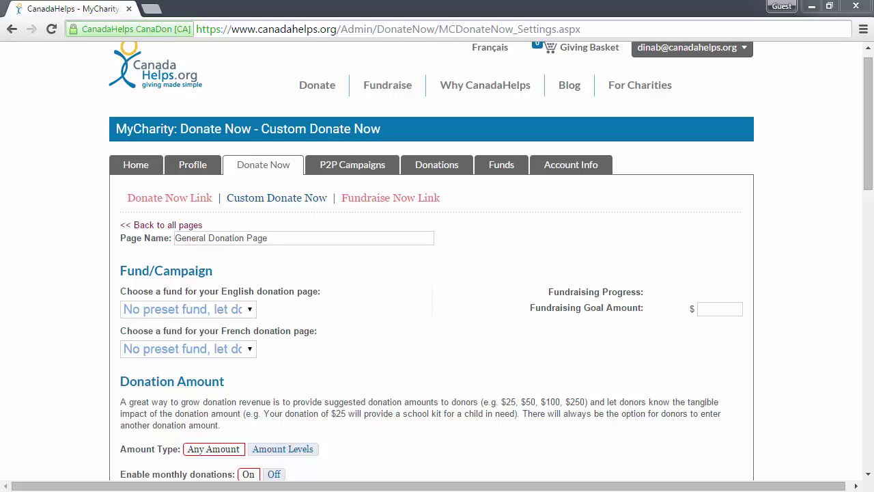
pyautogui.scroll(-3, 649, 228)
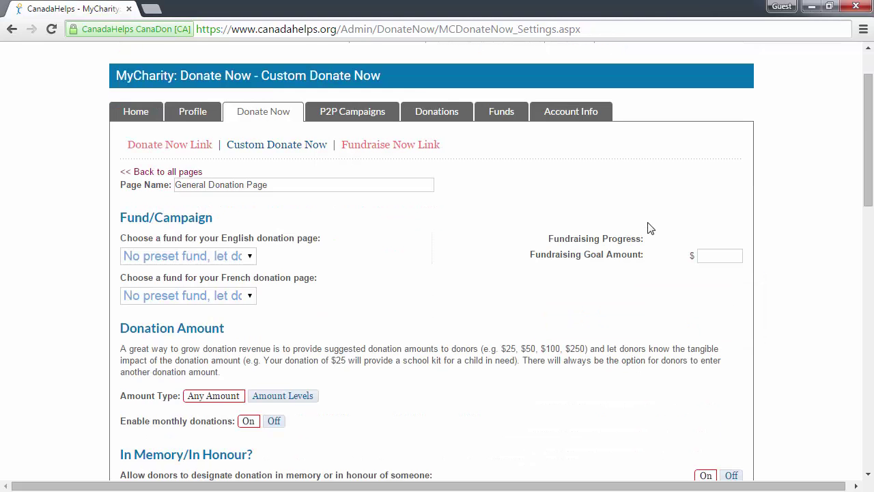
pyautogui.scroll(-3, 649, 228)
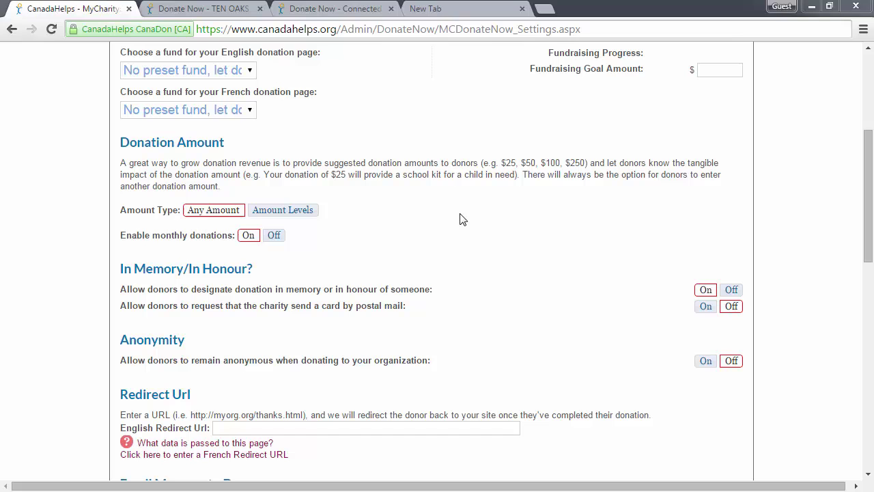
pyautogui.click(304, 211)
# Enter the four amount levels: 5, 20, 55 and 100.
pyautogui.click(154, 245)
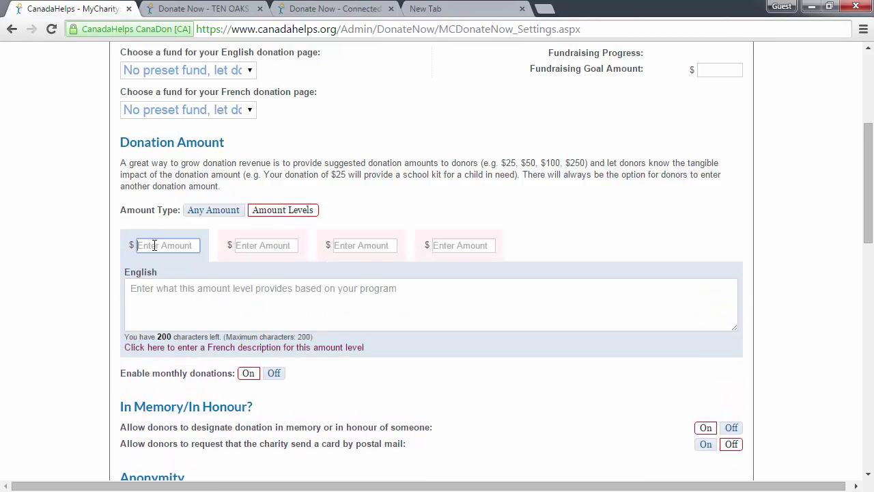
pyautogui.write('5')
pyautogui.click(264, 247)
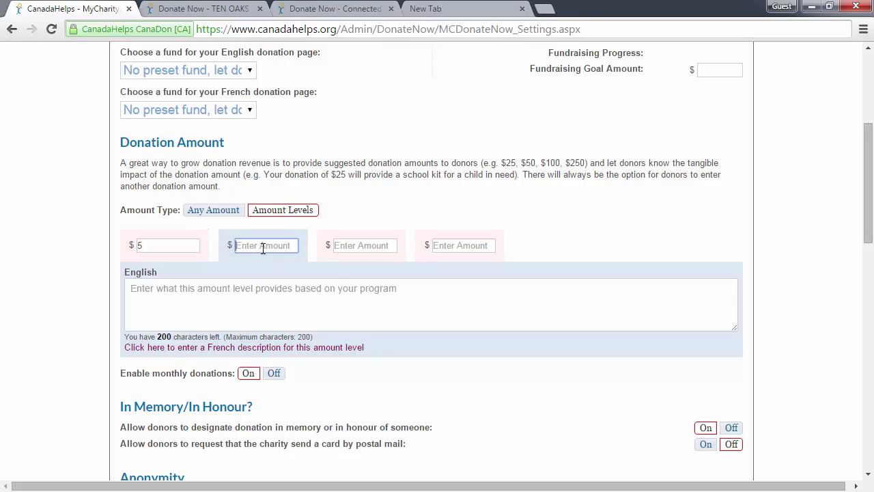
pyautogui.write('20')
pyautogui.click(359, 246)
pyautogui.write('55')
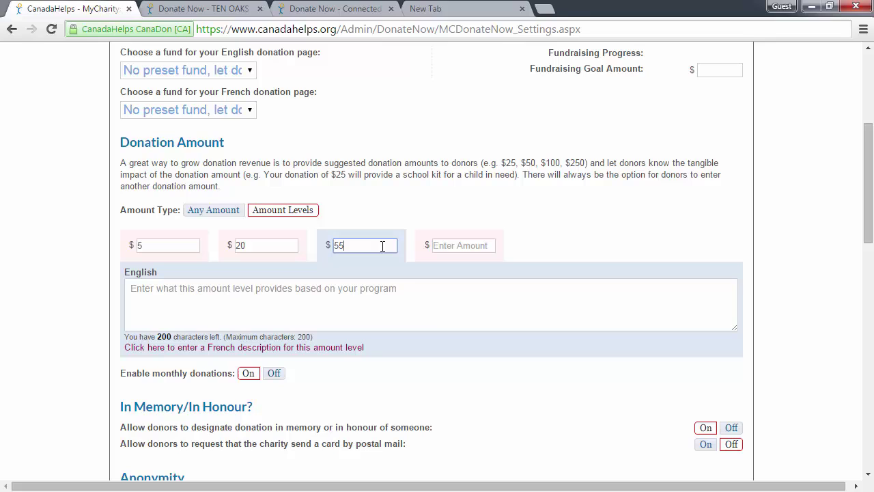
pyautogui.click(436, 248)
pyautogui.write('100')
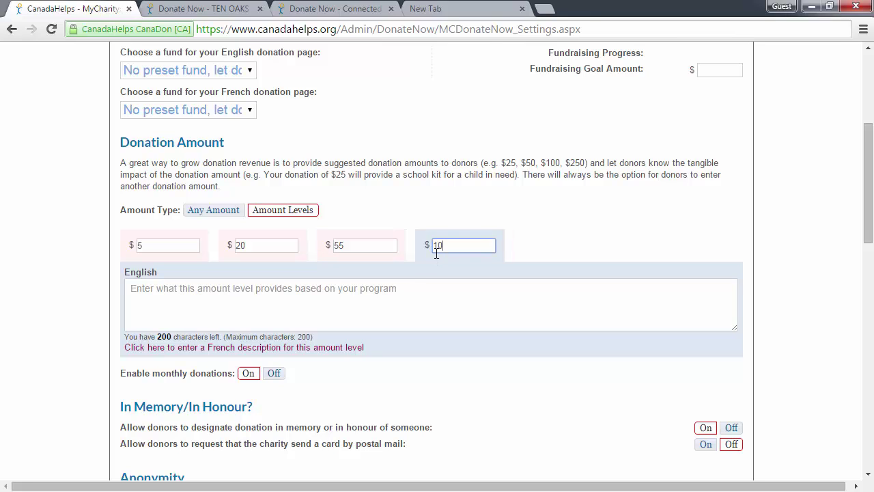
# Check the $20 level's description field, then view the Connected in Motion donate page.
pyautogui.click(421, 302)
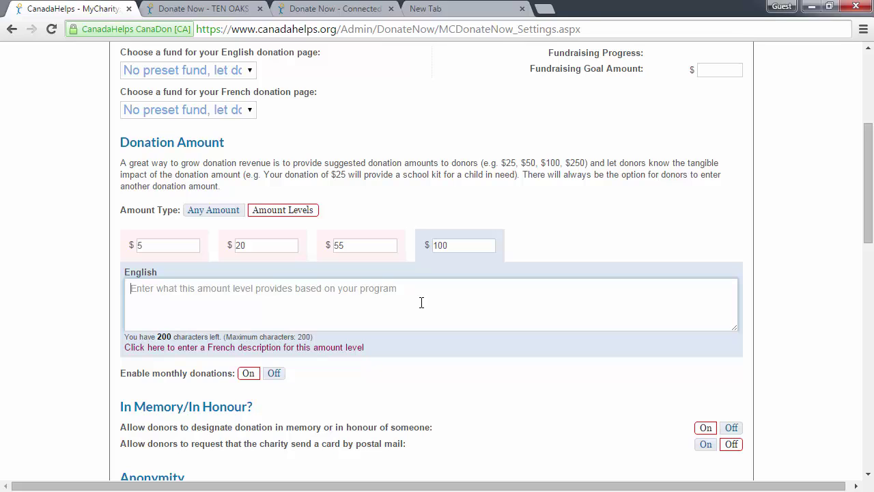
pyautogui.click(266, 245)
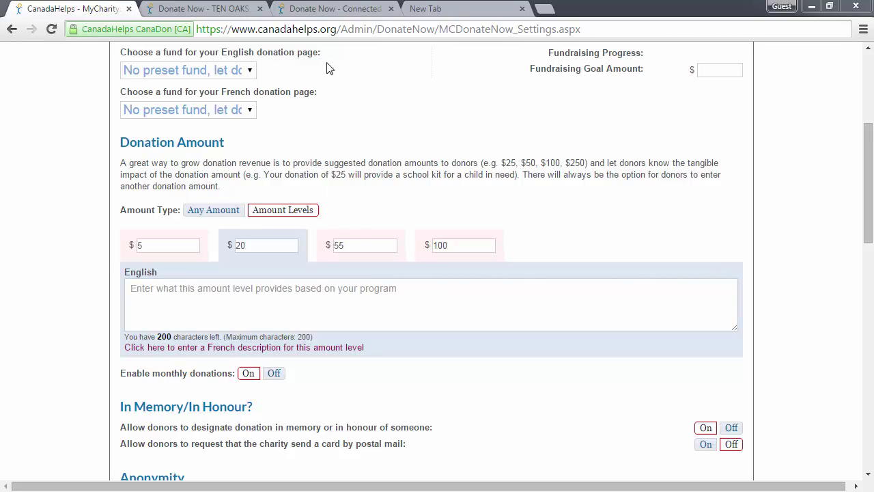
pyautogui.click(332, 10)
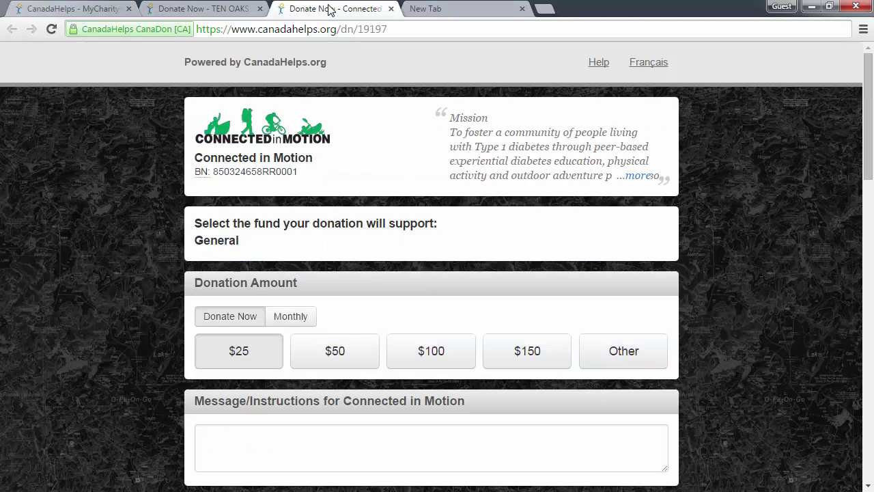
# On the Connected in Motion page, try $50 and $100, then enter an Other amount of 50.
pyautogui.click(332, 357)
pyautogui.click(403, 357)
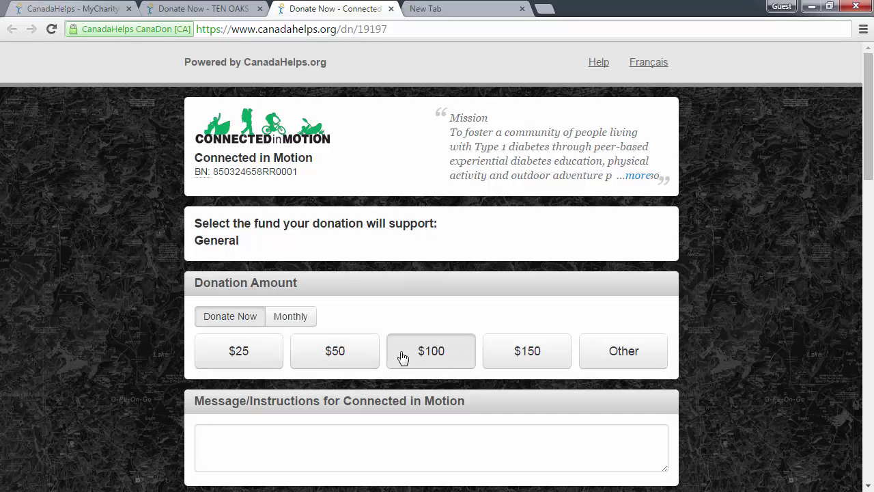
pyautogui.click(601, 357)
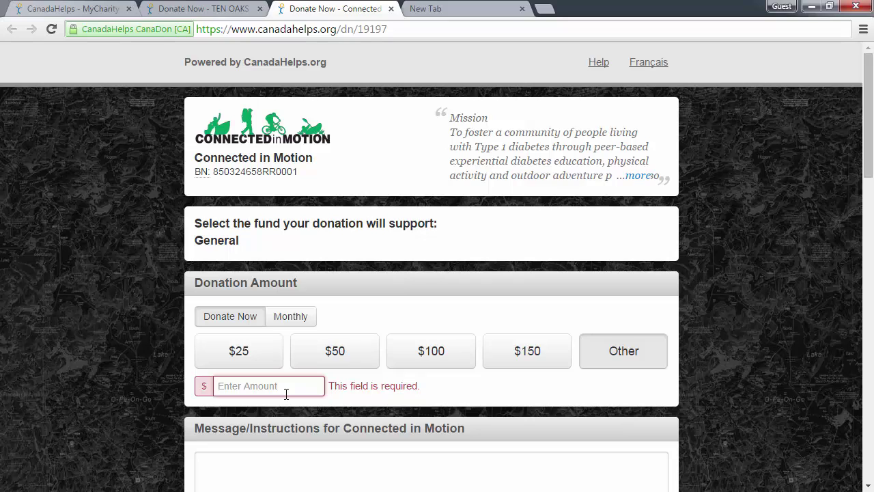
pyautogui.write('50')
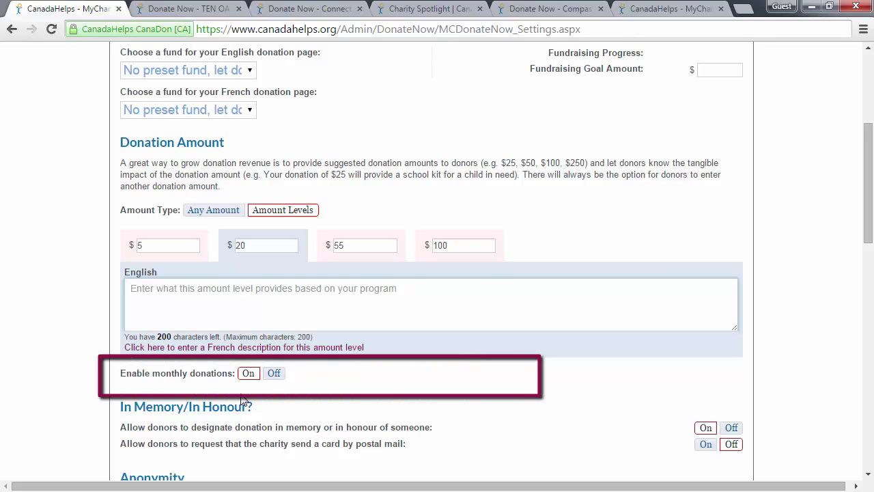
# Toggle monthly donations off and back on, then check Monthly on the Compassion Fruit Society page.
pyautogui.click(275, 376)
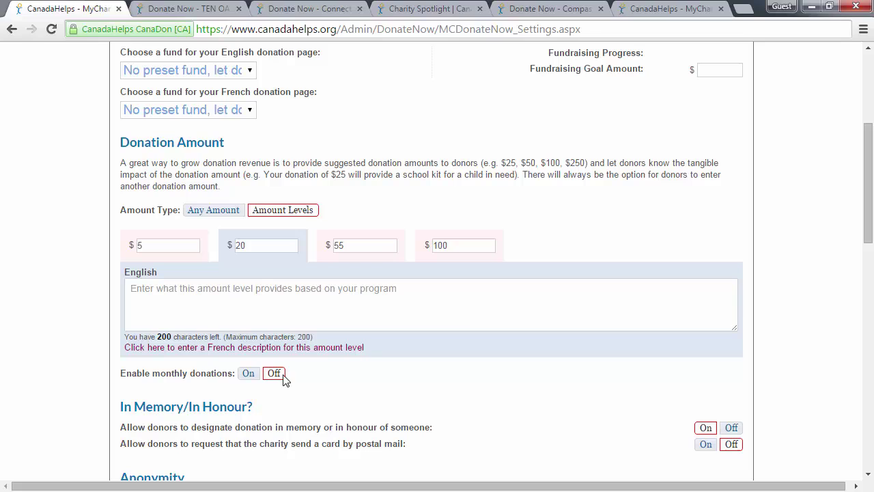
pyautogui.click(250, 374)
pyautogui.click(517, 11)
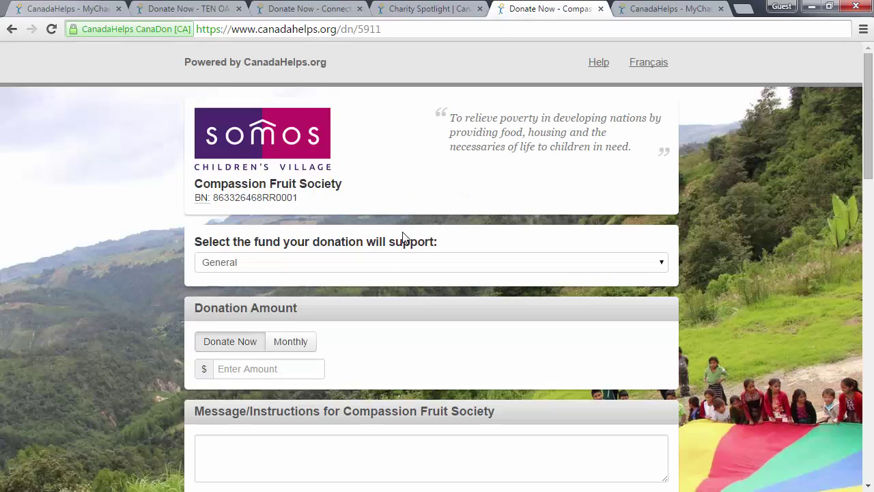
pyautogui.click(311, 351)
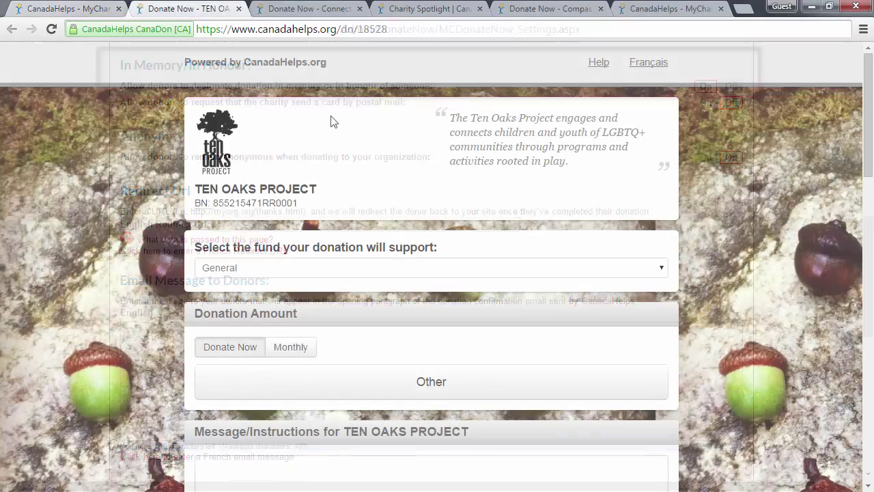
pyautogui.scroll(-8, 330, 121)
pyautogui.scroll(-7, 332, 126)
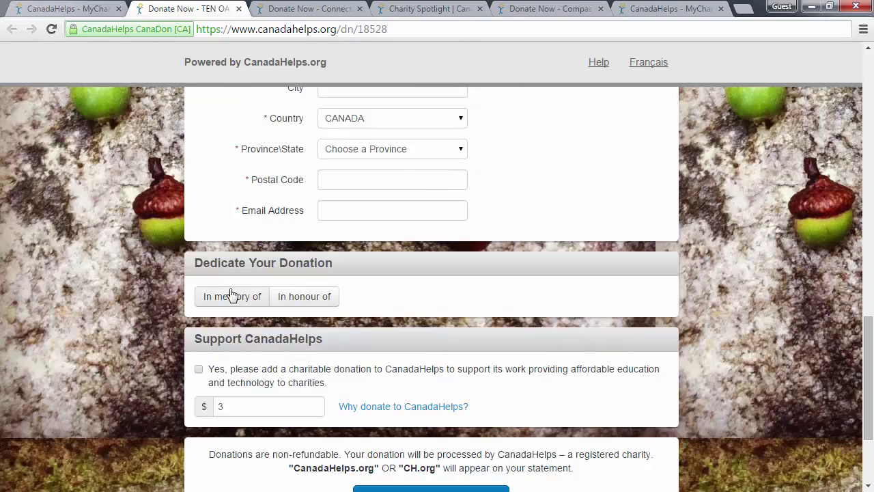
pyautogui.click(231, 294)
pyautogui.click(248, 353)
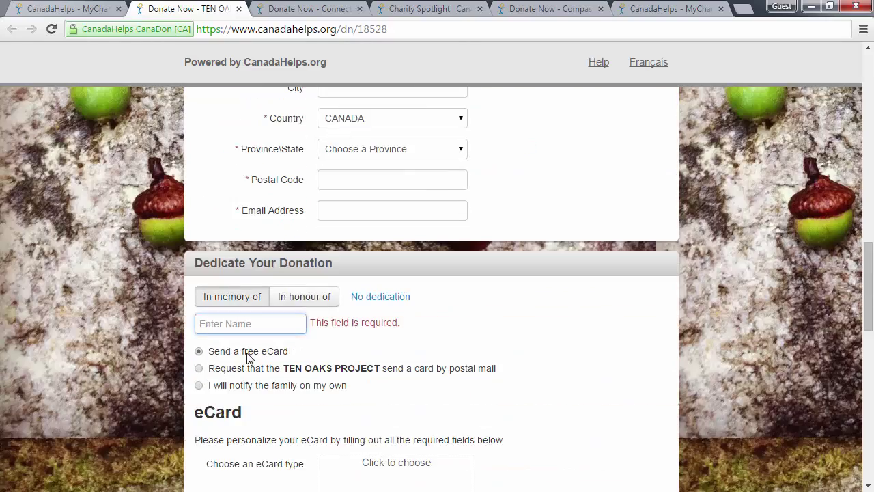
pyautogui.scroll(-2, 368, 334)
pyautogui.click(381, 355)
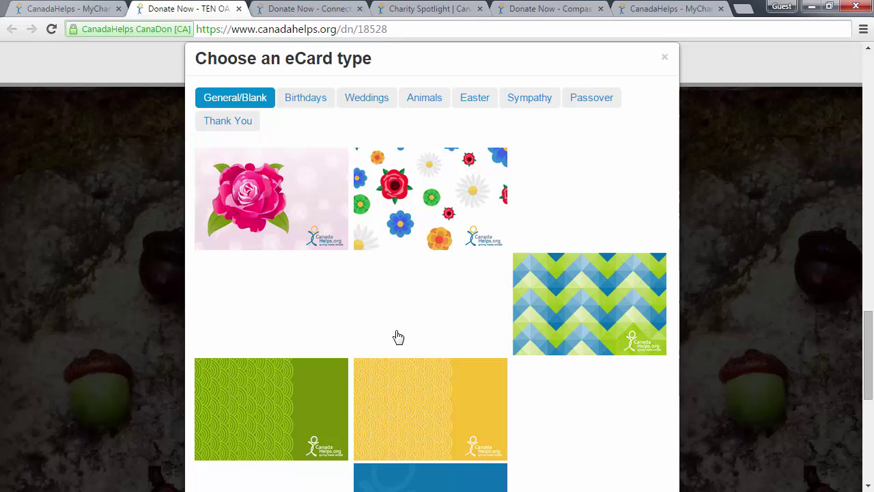
pyautogui.scroll(-3, 399, 327)
pyautogui.scroll(1, 402, 315)
pyautogui.scroll(3, 402, 316)
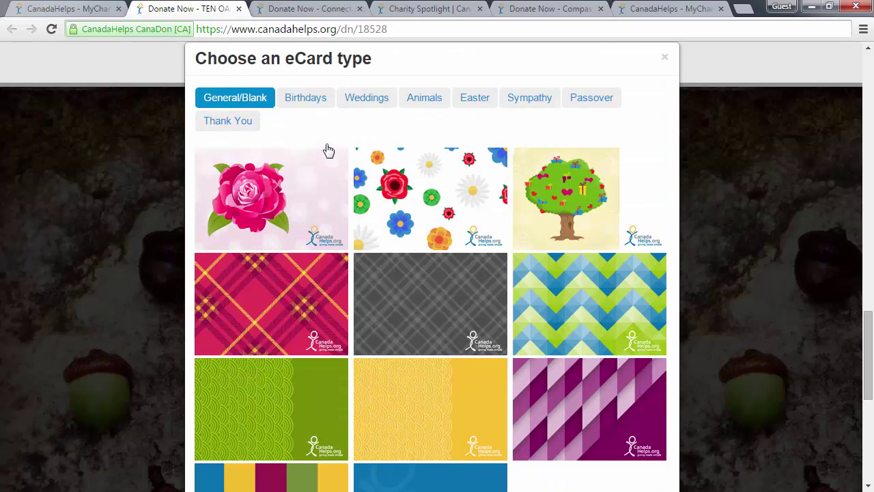
pyautogui.click(307, 97)
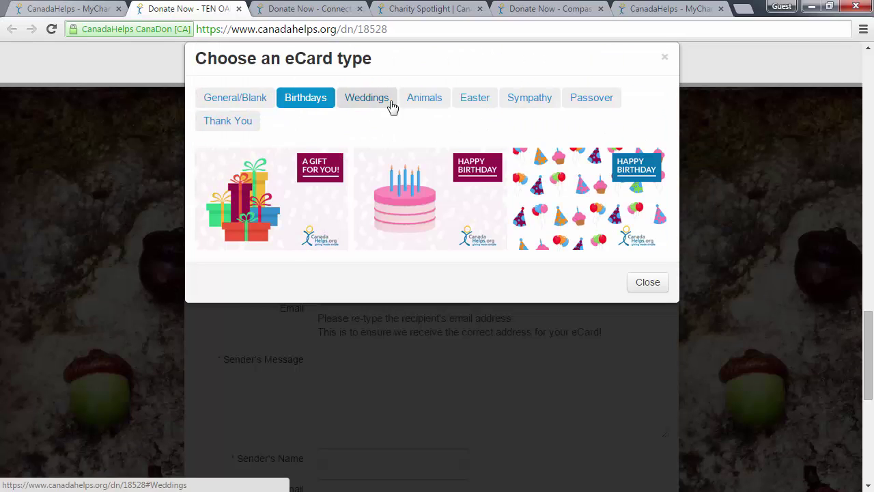
pyautogui.click(474, 97)
pyautogui.click(529, 99)
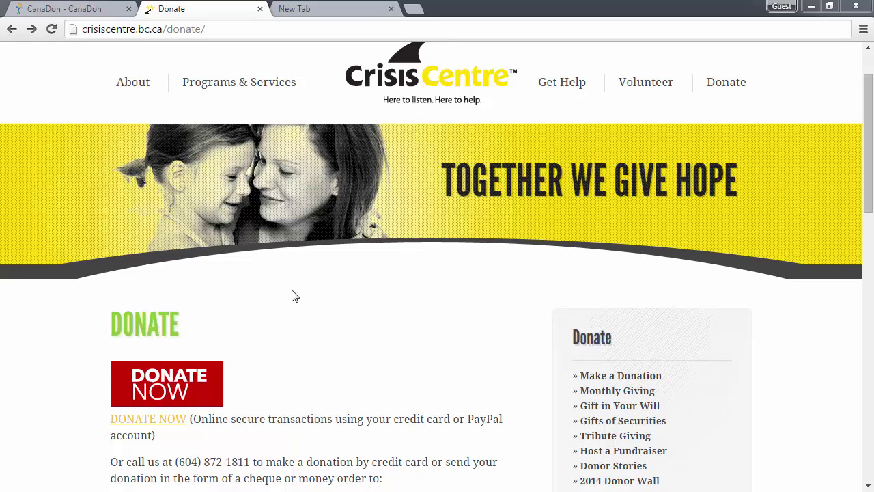
pyautogui.click(157, 389)
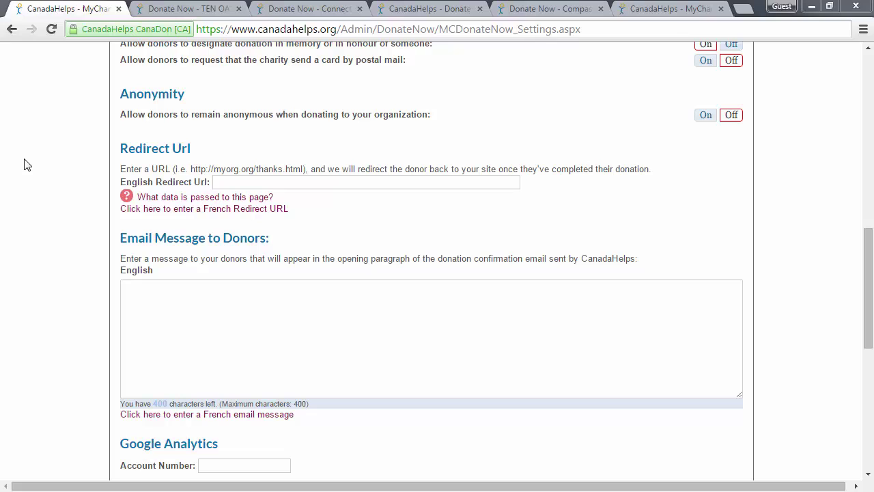
pyautogui.click(223, 182)
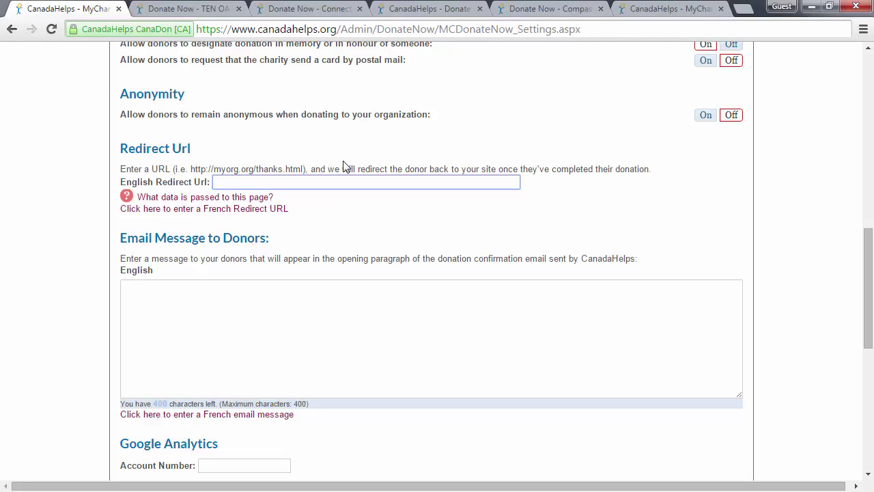
pyautogui.write('http:')
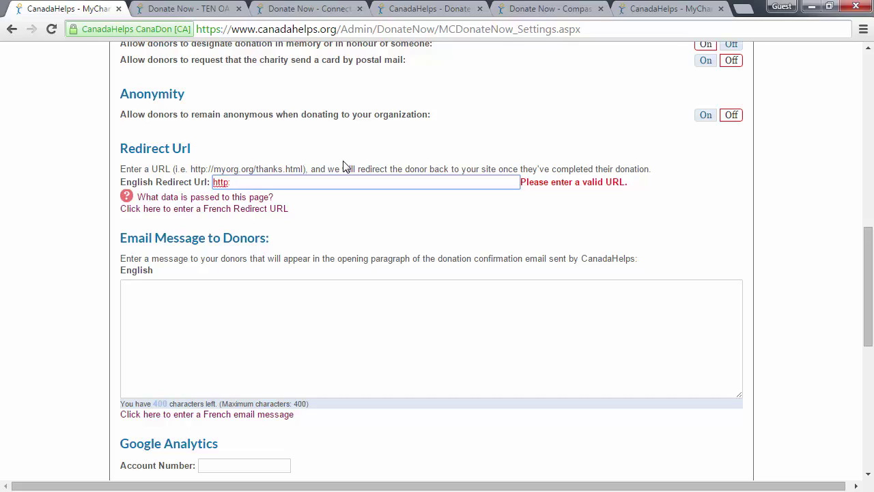
pyautogui.write('//www.my')
pyautogui.write('website.com')
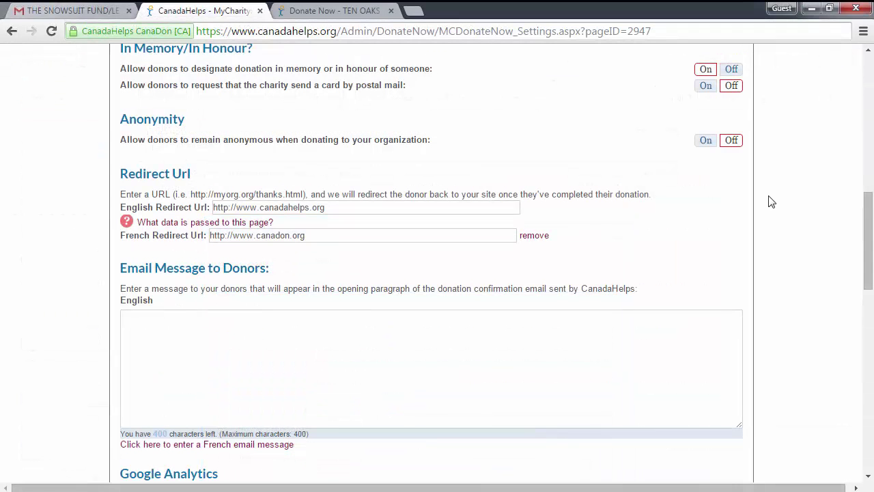
pyautogui.scroll(-1, 771, 201)
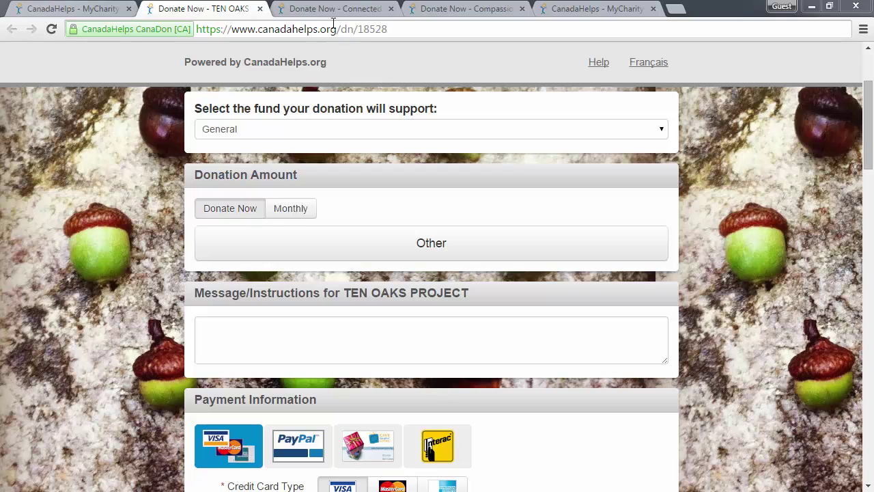
# Compare the Connected in Motion and Compassion Fruit Society example pages, then choose the default background image option.
pyautogui.click(336, 12)
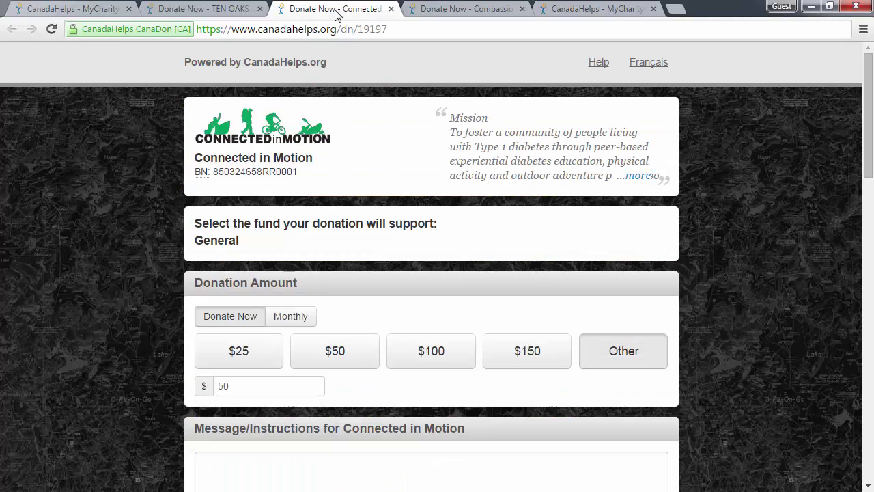
pyautogui.click(432, 13)
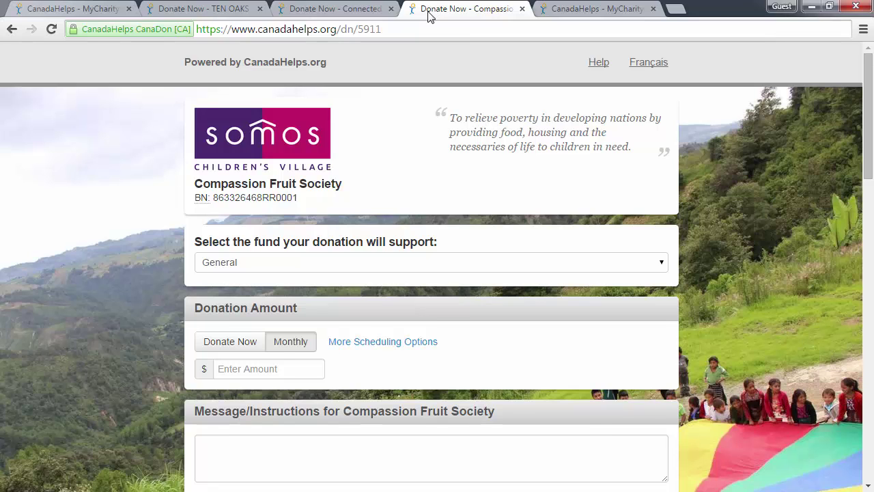
pyautogui.hotkey('ctrl', '1')
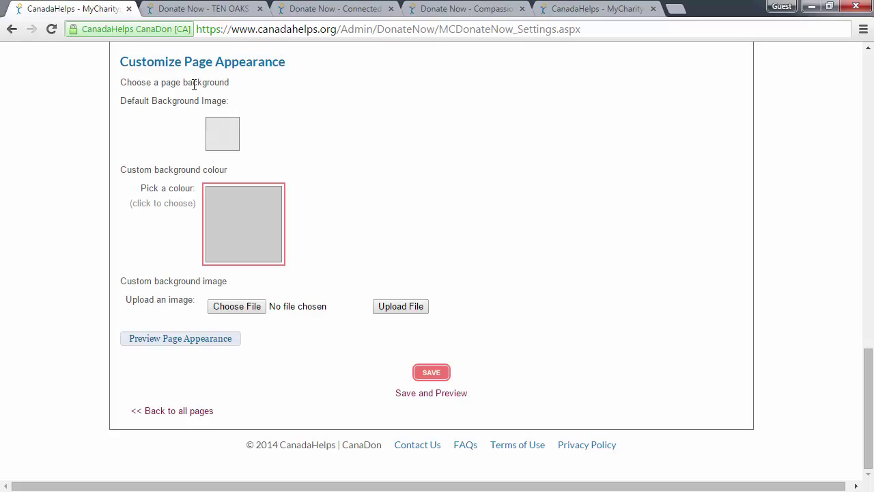
pyautogui.click(220, 134)
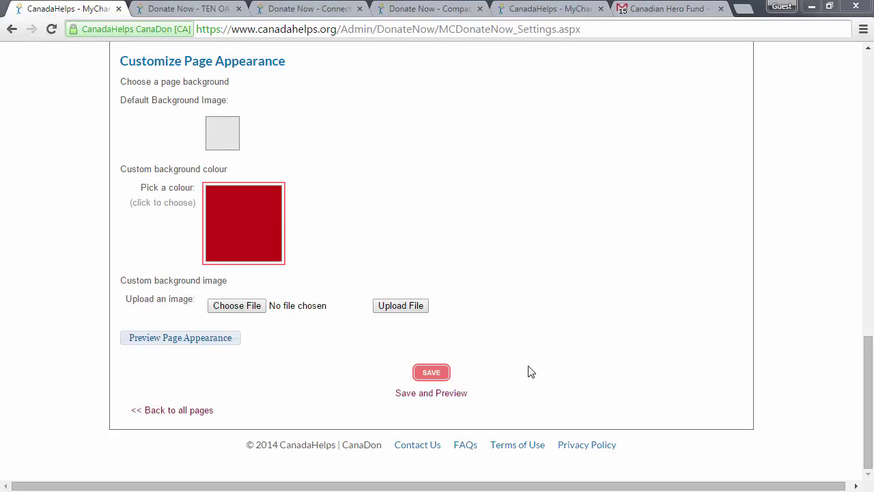
# Set the page background colour to a bright green, then save and preview.
pyautogui.click(280, 225)
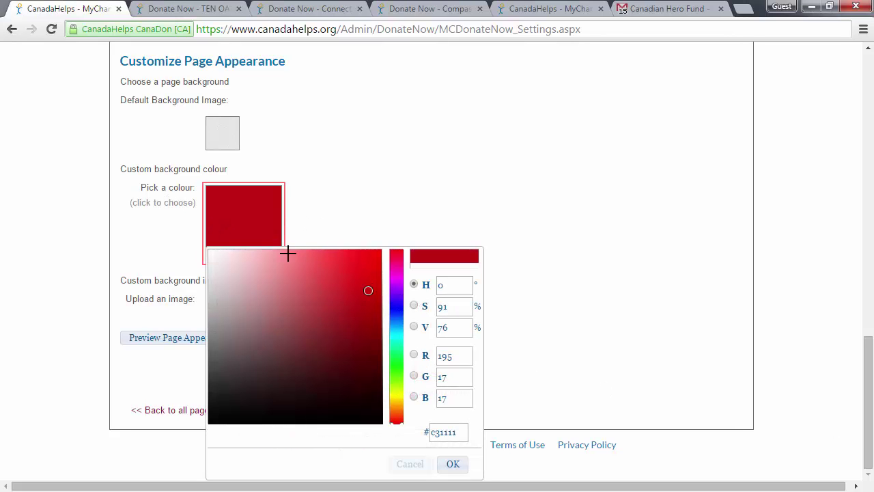
pyautogui.click(324, 335)
pyautogui.click(399, 353)
pyautogui.click(399, 363)
pyautogui.click(357, 328)
pyautogui.click(402, 198)
pyautogui.click(457, 396)
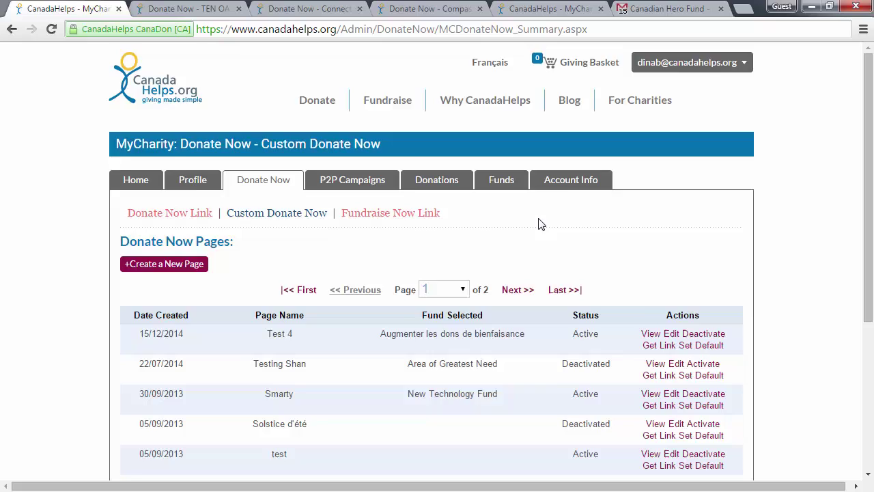
# Go to the Donate Now Link page from the Custom Donate Now pages list.
pyautogui.scroll(-1, 614, 188)
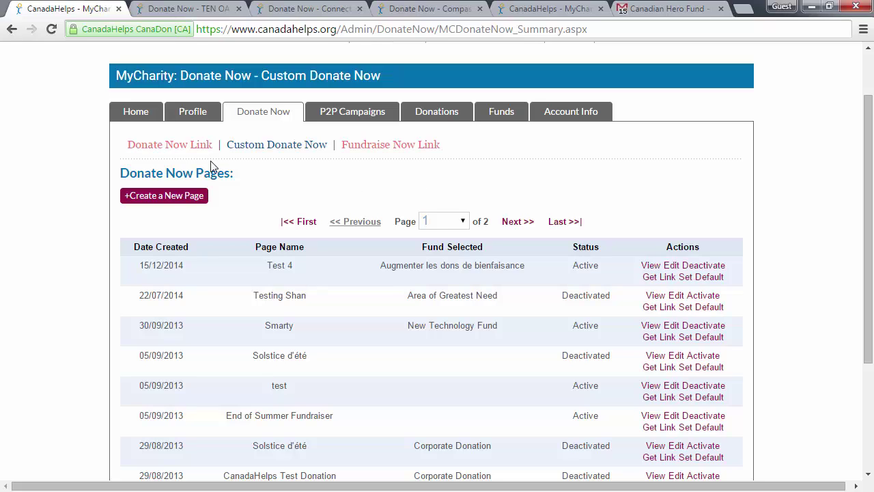
pyautogui.click(197, 148)
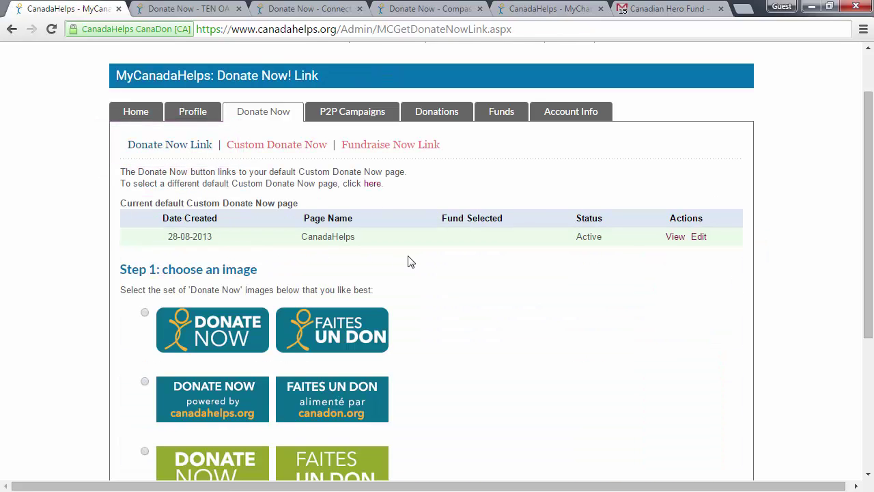
# Choose the green Donate Now button image in Step 1.
pyautogui.scroll(-1, 416, 245)
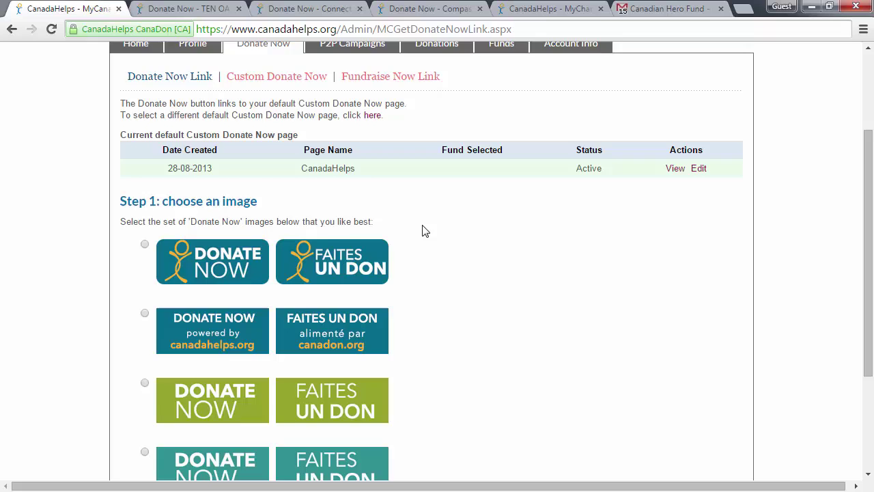
pyautogui.scroll(-1, 423, 230)
pyautogui.click(144, 315)
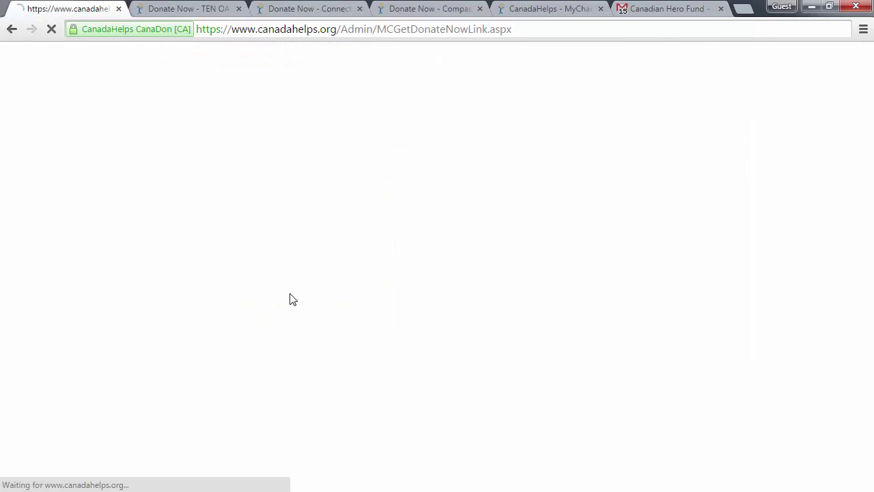
# Select the English HTML link code for the green button in Step 2.
pyautogui.scroll(-3, 536, 372)
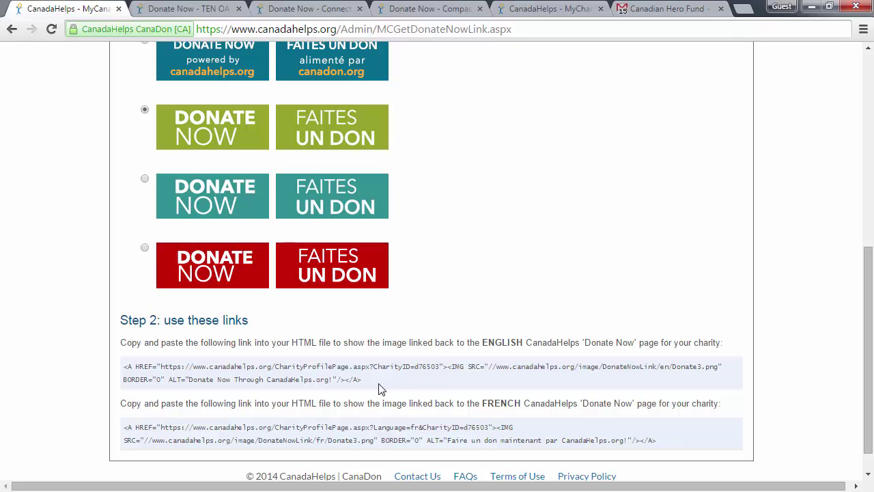
pyautogui.moveTo(361, 379); pyautogui.dragTo(127, 357)
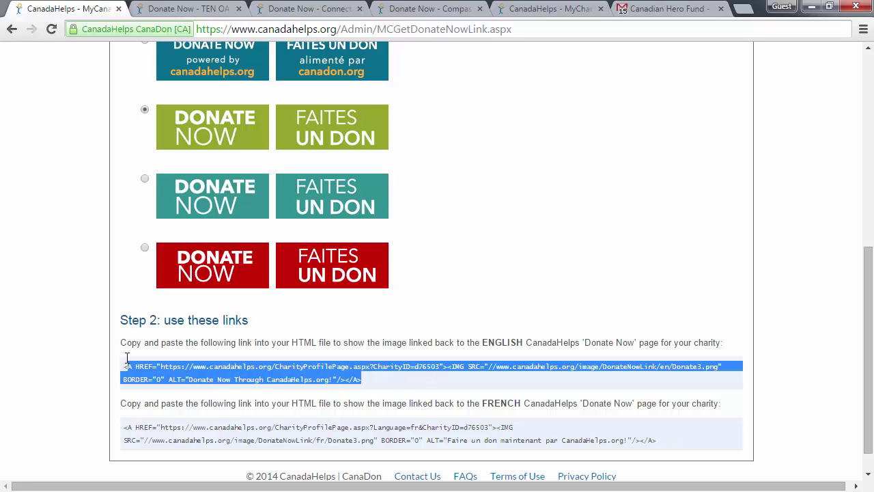
pyautogui.click(476, 319)
pyautogui.scroll(1, 475, 319)
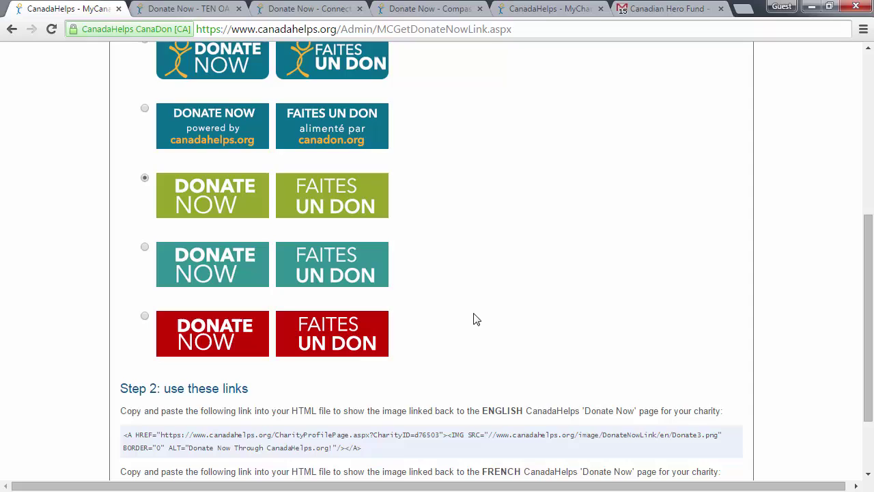
pyautogui.scroll(5, 476, 319)
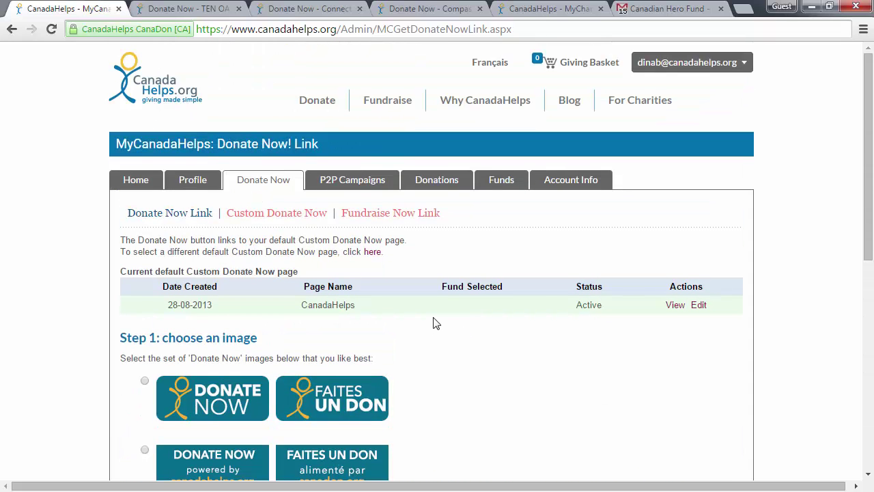
pyautogui.scroll(-3, 470, 400)
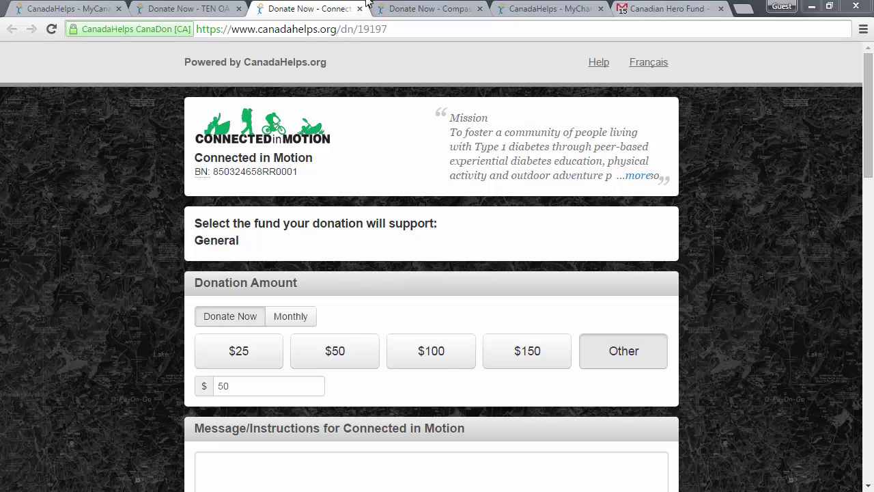
# Go to My Charity's Profile section and open Edit Profile to review the charity's details.
pyautogui.click(69, 8)
pyautogui.scroll(3, 686, 242)
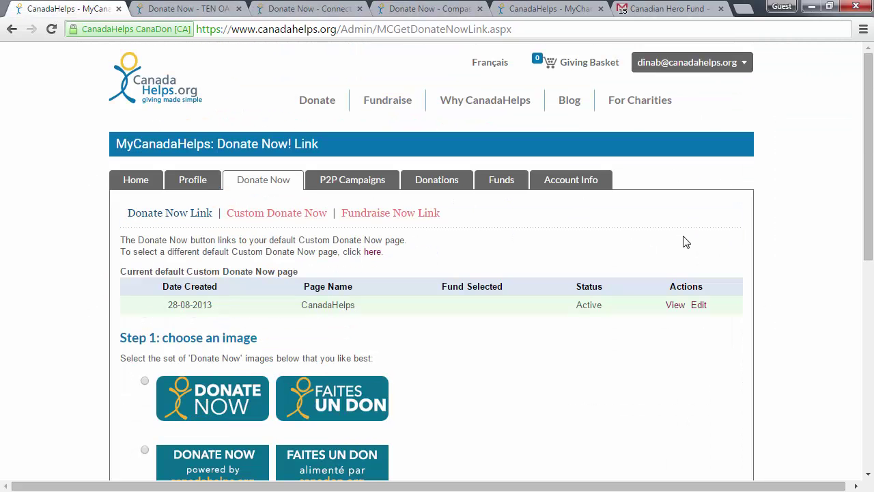
pyautogui.click(724, 67)
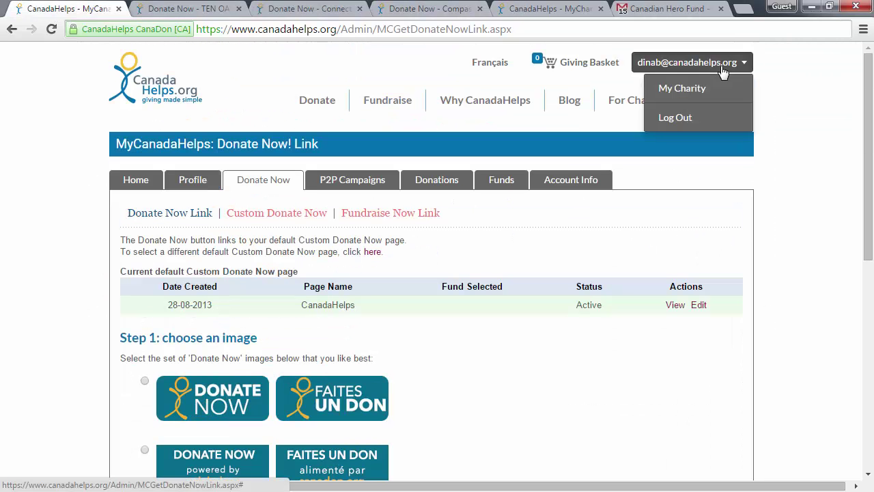
pyautogui.click(704, 99)
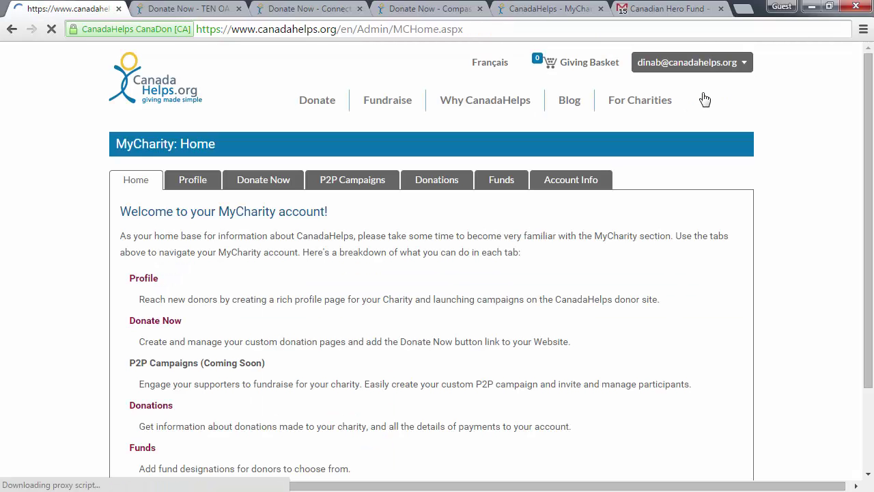
pyautogui.click(197, 185)
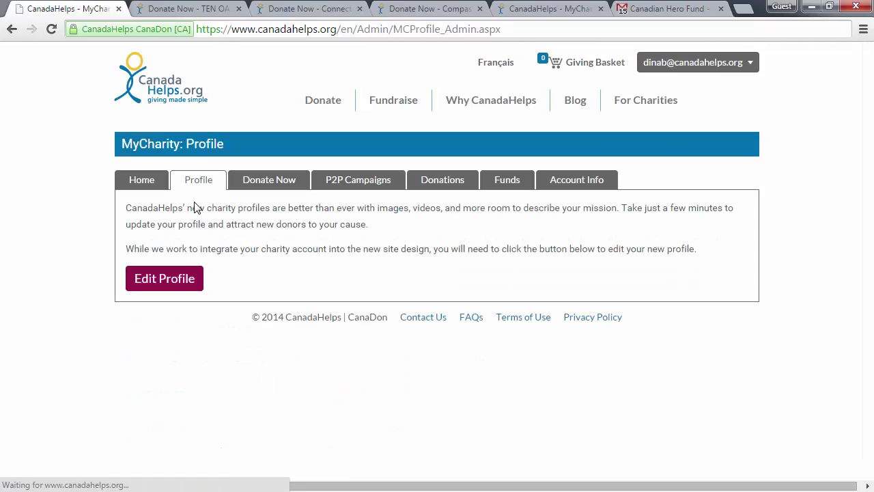
pyautogui.click(179, 289)
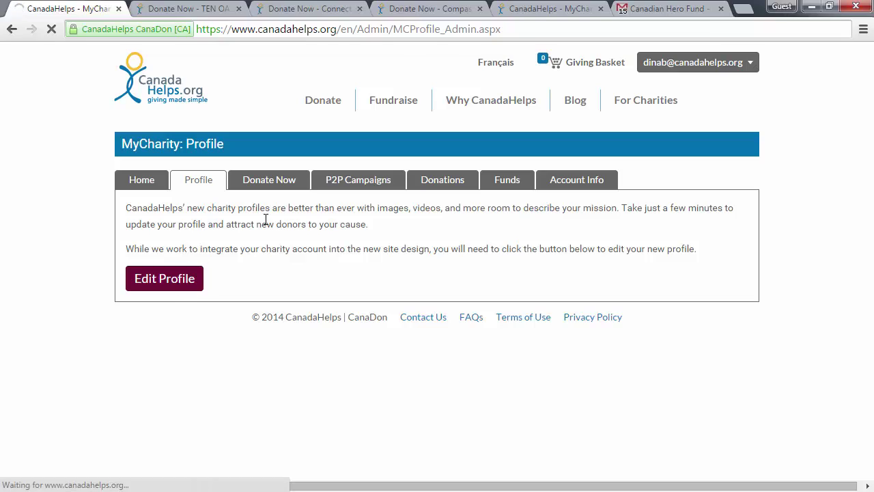
pyautogui.scroll(-10, 361, 273)
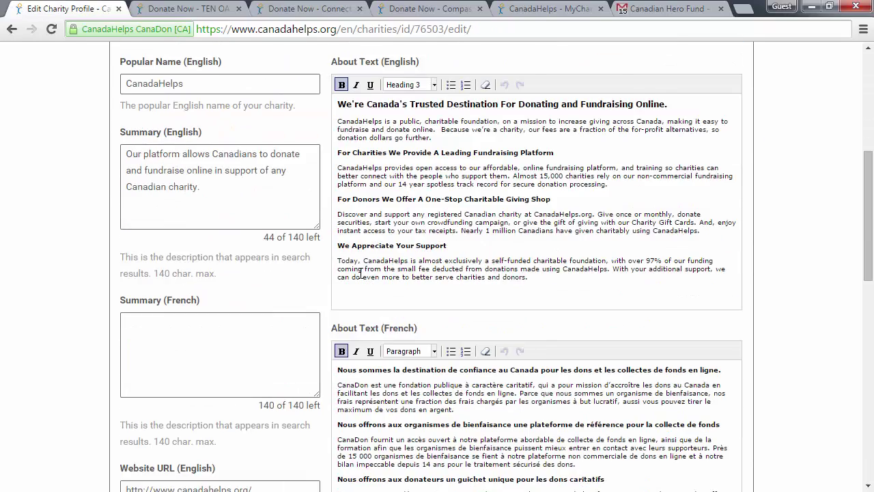
pyautogui.scroll(-6, 360, 273)
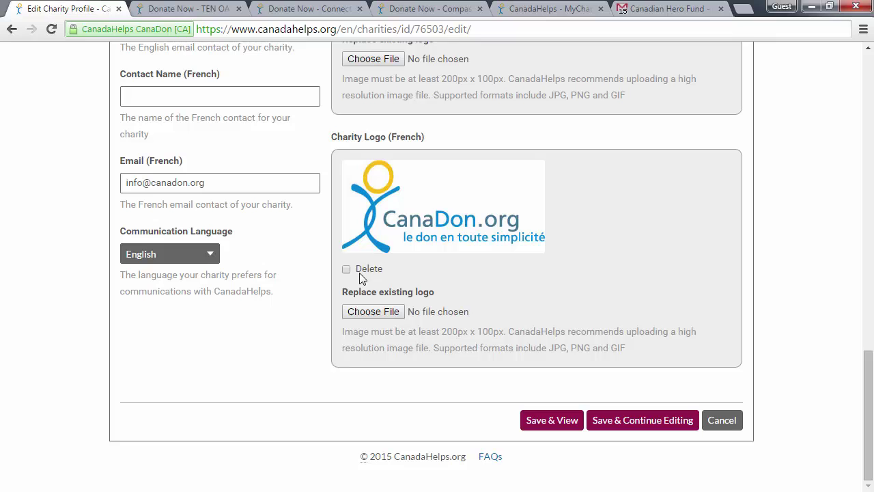